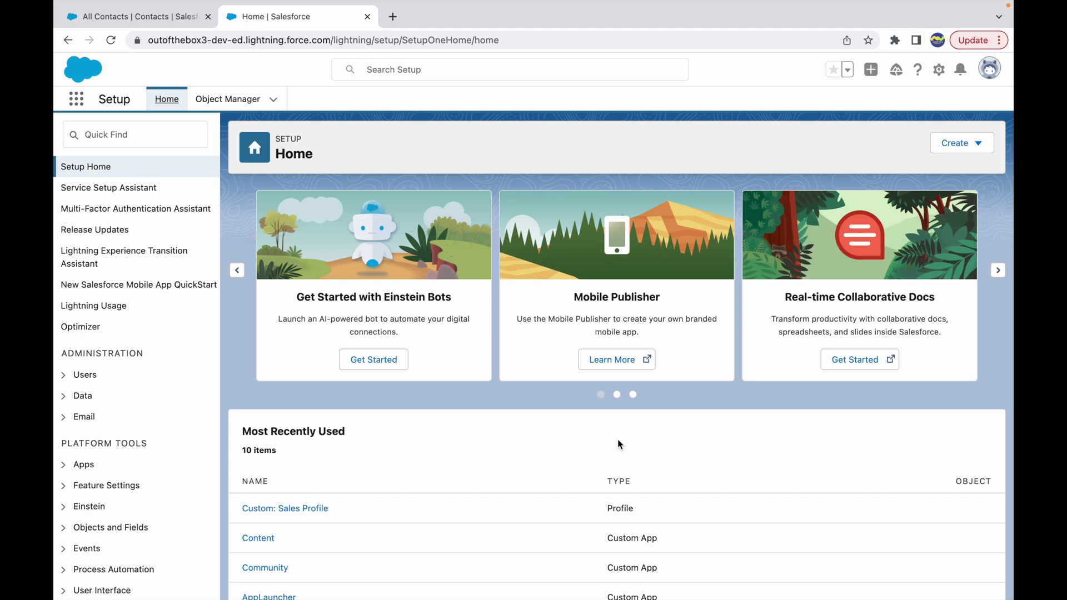
Step: Search Quick Find for 'email log', open Email Log Files, and start a new email log request
{"action": "left_click", "coordinate": [156, 142]}
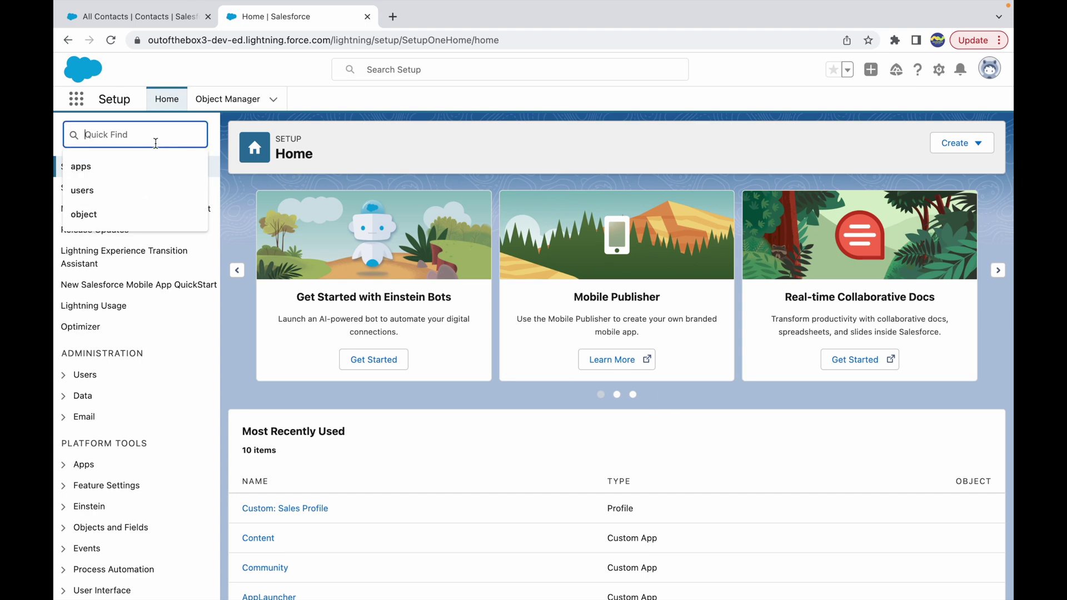
{"action": "type", "text": "email"}
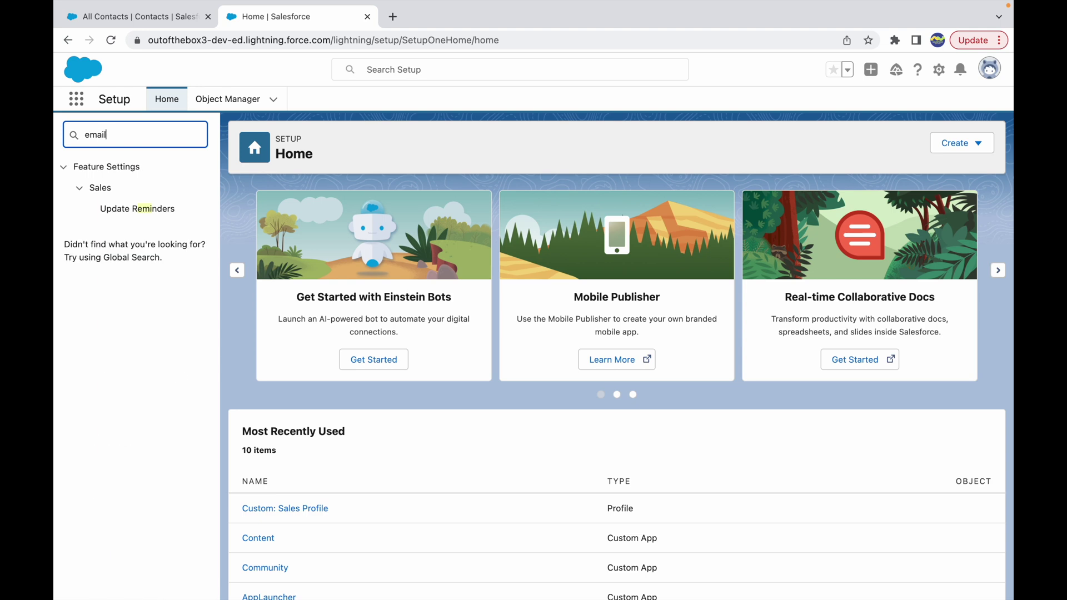
{"action": "type", "text": " log"}
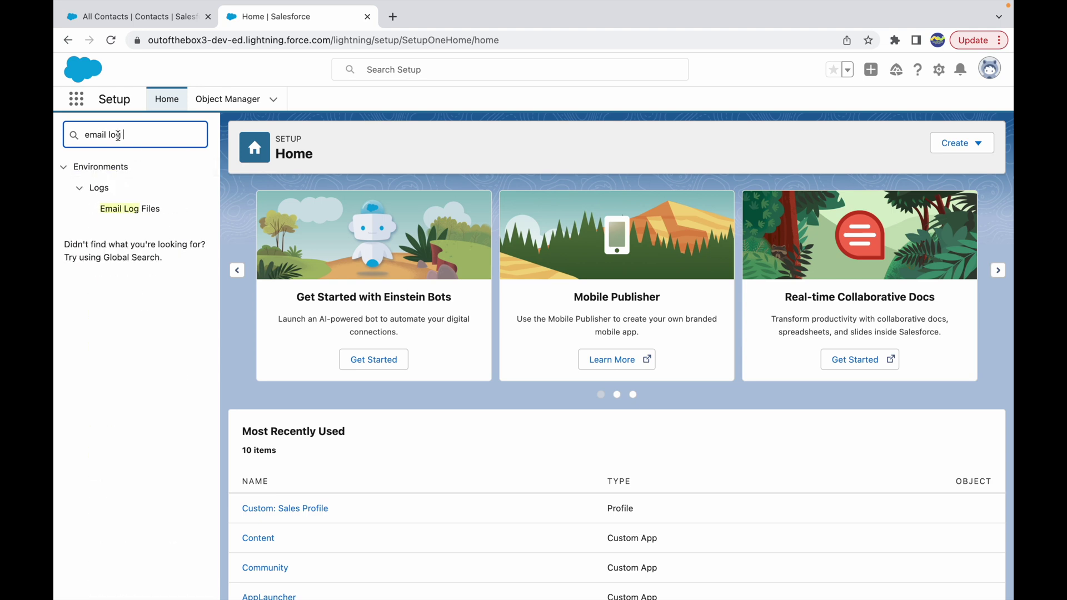
{"action": "left_click_drag", "start_coordinate": [118, 135], "coordinate": [73, 134]}
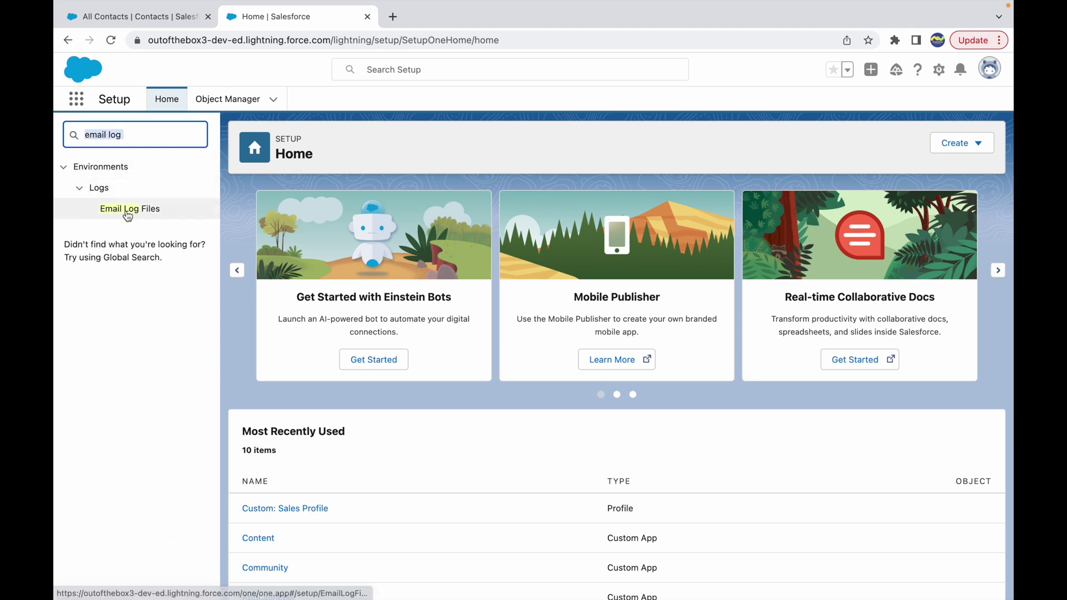
{"action": "left_click", "coordinate": [118, 213]}
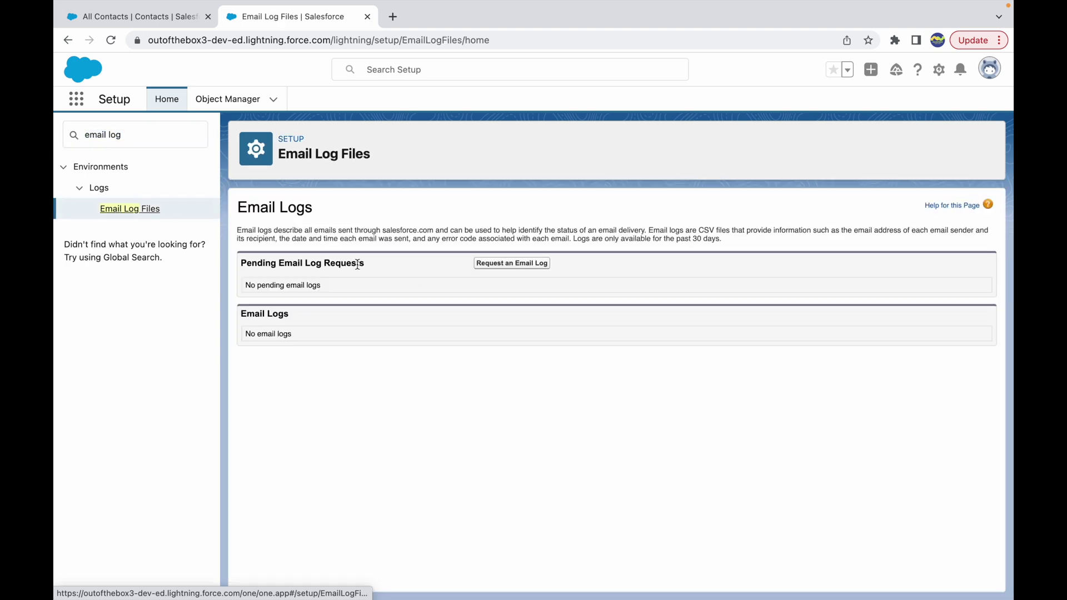
{"action": "left_click", "coordinate": [504, 264]}
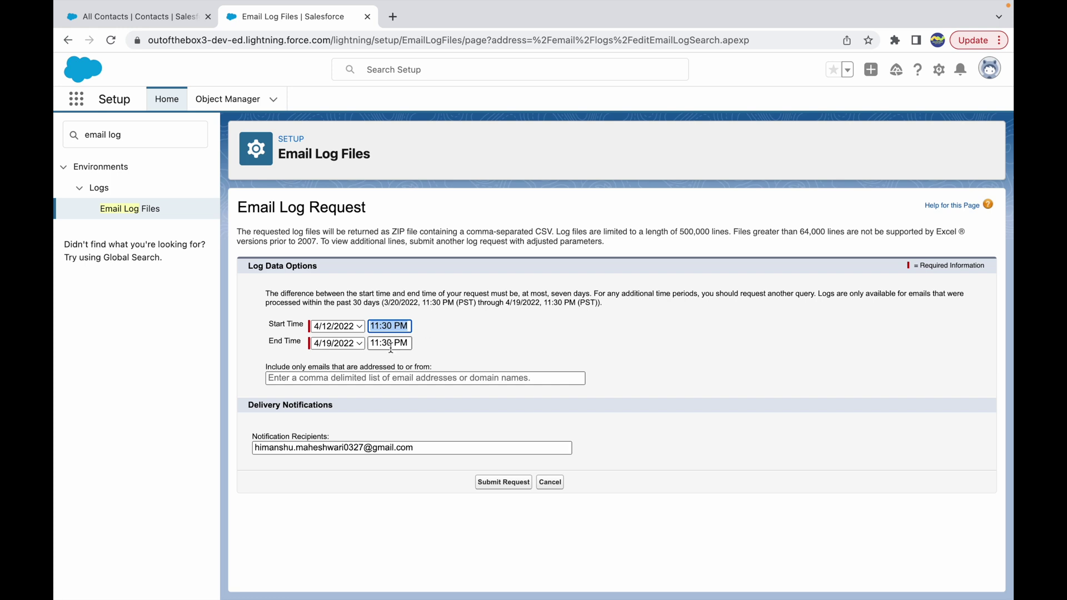
Step: Change the request's start time to 00:00 AM on 4/12/2022
{"action": "left_click", "coordinate": [332, 328]}
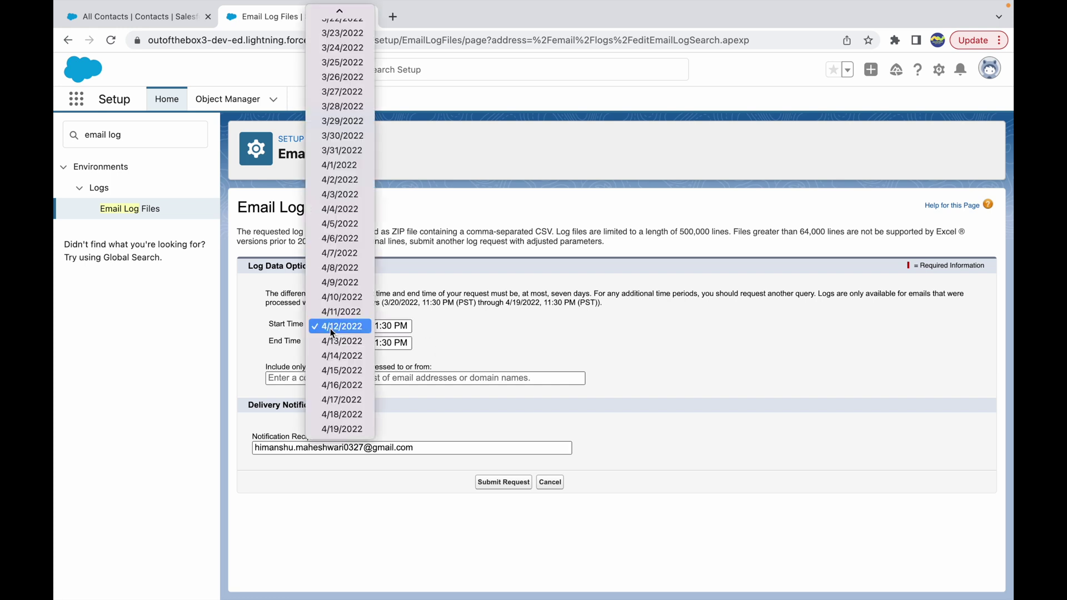
{"action": "mouse_move", "coordinate": [777, 5]}
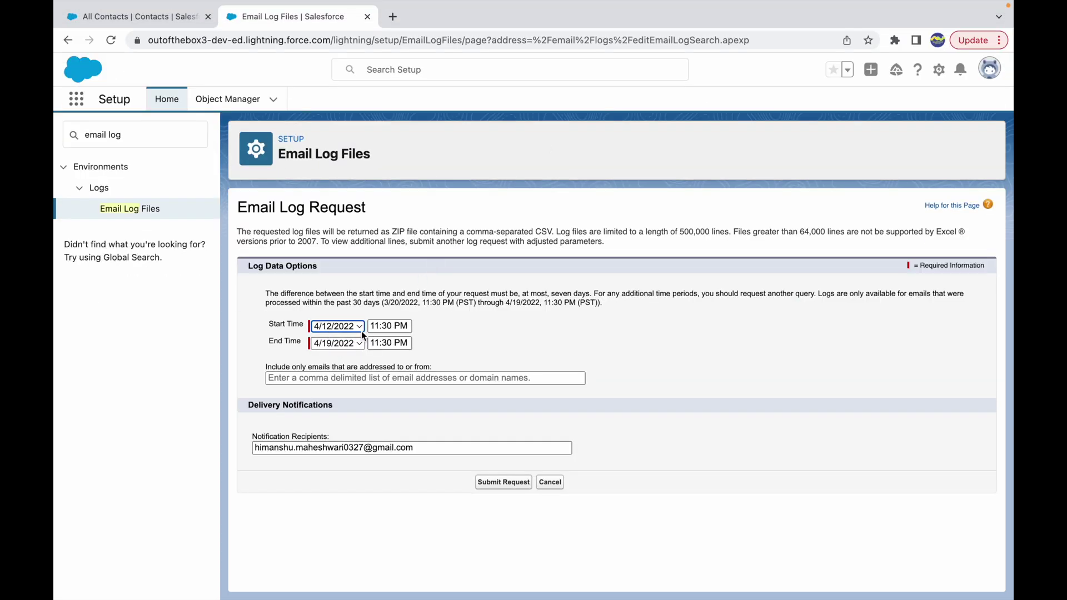
{"action": "left_click", "coordinate": [388, 326]}
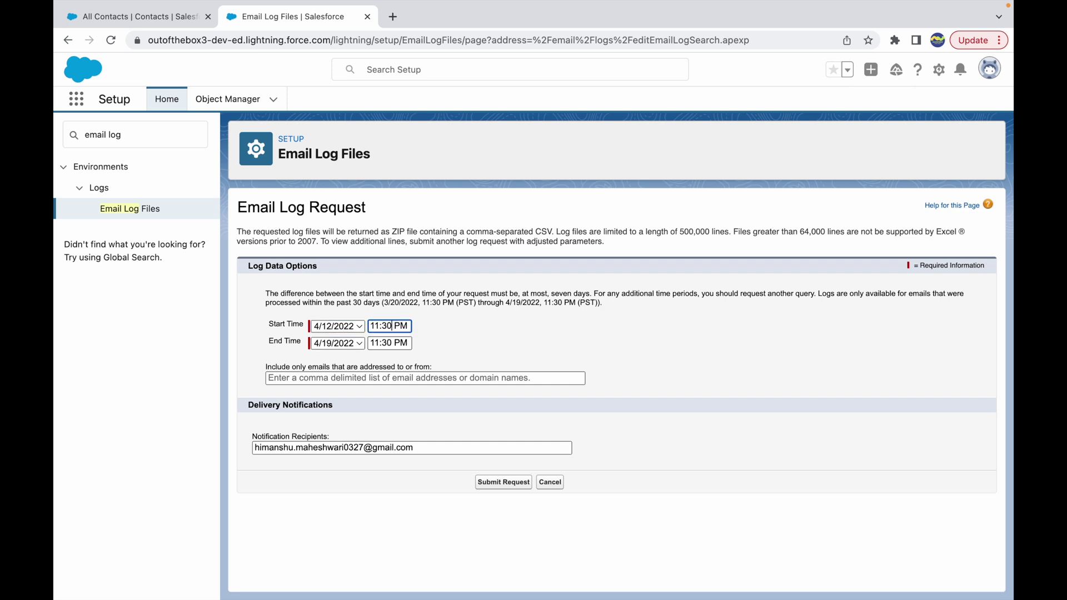
{"action": "key", "text": "BackSpace"}
{"action": "key", "text": "BackSpace"}
{"action": "type", "text": "00"}
{"action": "key", "text": "BackSpace"}
{"action": "key", "text": "BackSpace"}
{"action": "type", "text": "00"}
{"action": "key", "text": "Delete"}
{"action": "key", "text": "Delete"}
{"action": "type", "text": "AM"}
Step: Change the request's end time to 00:00 AM on 4/19/2022
{"action": "left_click", "coordinate": [372, 344]}
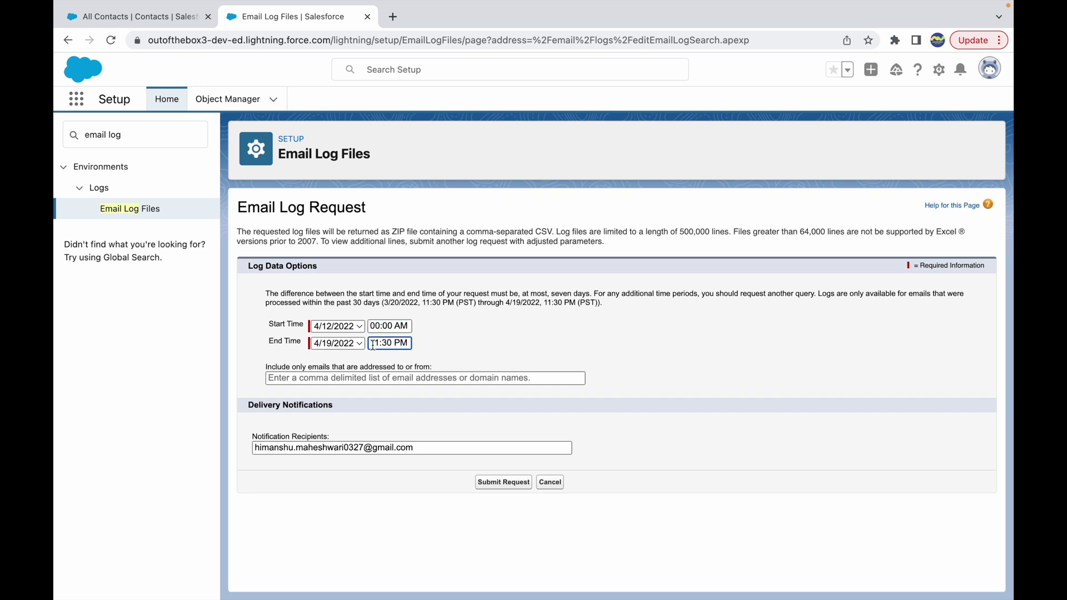
{"action": "key", "text": "BackSpace"}
{"action": "key", "text": "BackSpace"}
{"action": "type", "text": "00"}
{"action": "left_click", "coordinate": [393, 343]}
{"action": "key", "text": "BackSpace"}
{"action": "key", "text": "BackSpace"}
{"action": "type", "text": "00"}
{"action": "key", "text": "Delete"}
{"action": "key", "text": "Delete"}
{"action": "type", "text": "AM"}
{"action": "left_click", "coordinate": [471, 342]}
Step: Replace the Notification Recipients address with the new e-mail address and submit the request
{"action": "left_click", "coordinate": [328, 379]}
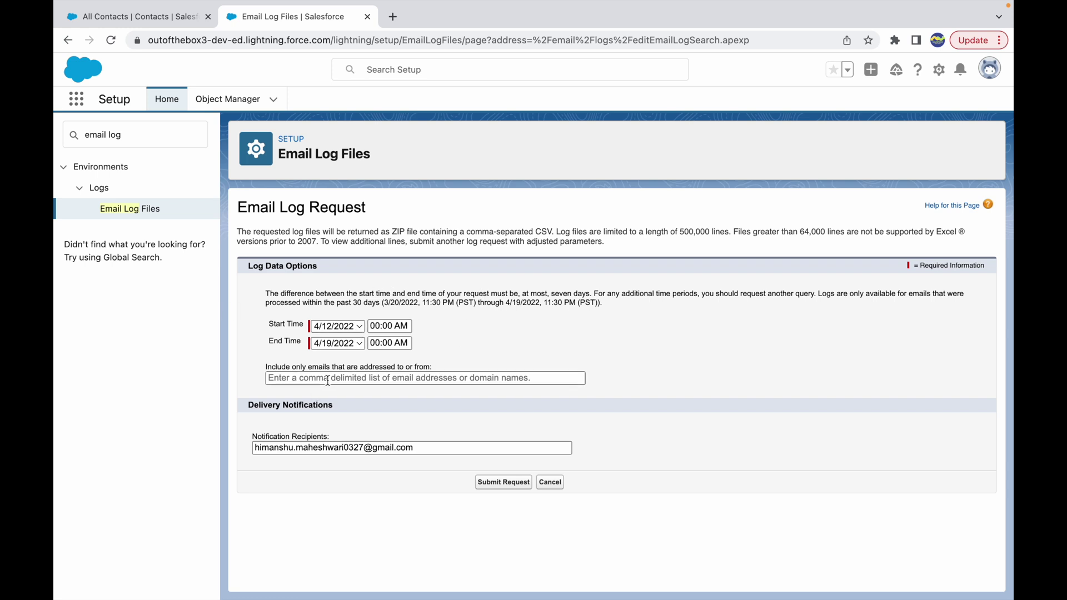
{"action": "left_click", "coordinate": [445, 348]}
{"action": "left_click", "coordinate": [415, 449]}
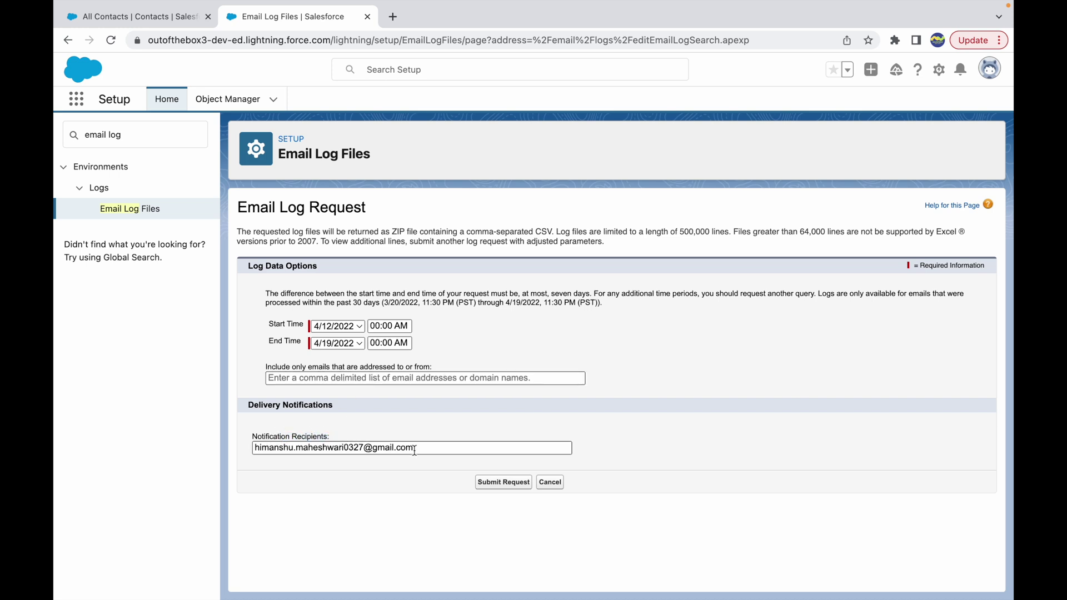
{"action": "left_click_drag", "start_coordinate": [415, 449], "coordinate": [250, 448]}
{"action": "left_click", "coordinate": [374, 436]}
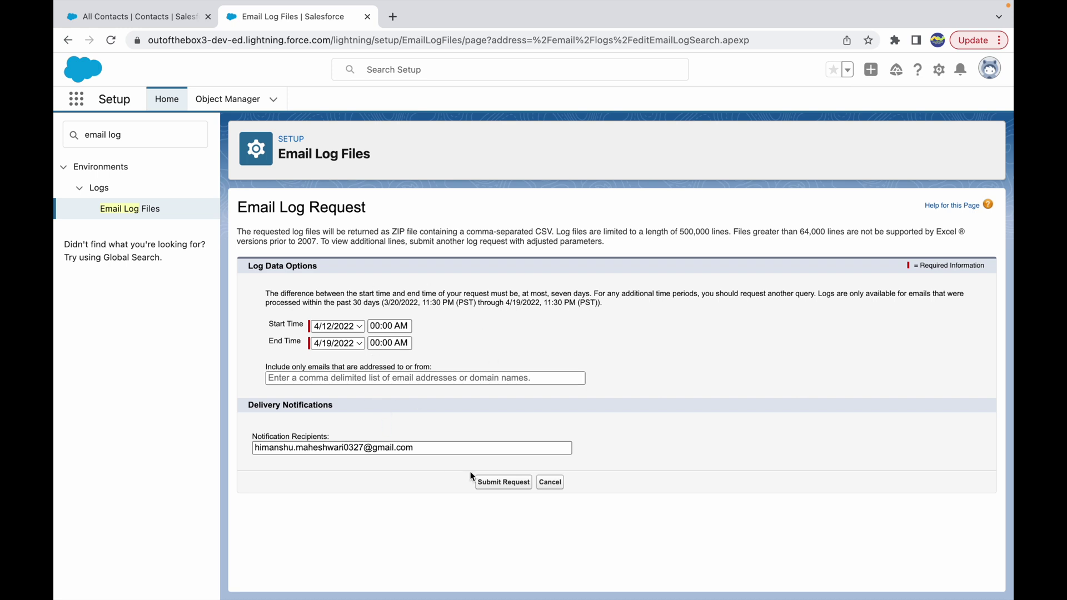
{"action": "triple_click", "coordinate": [423, 444]}
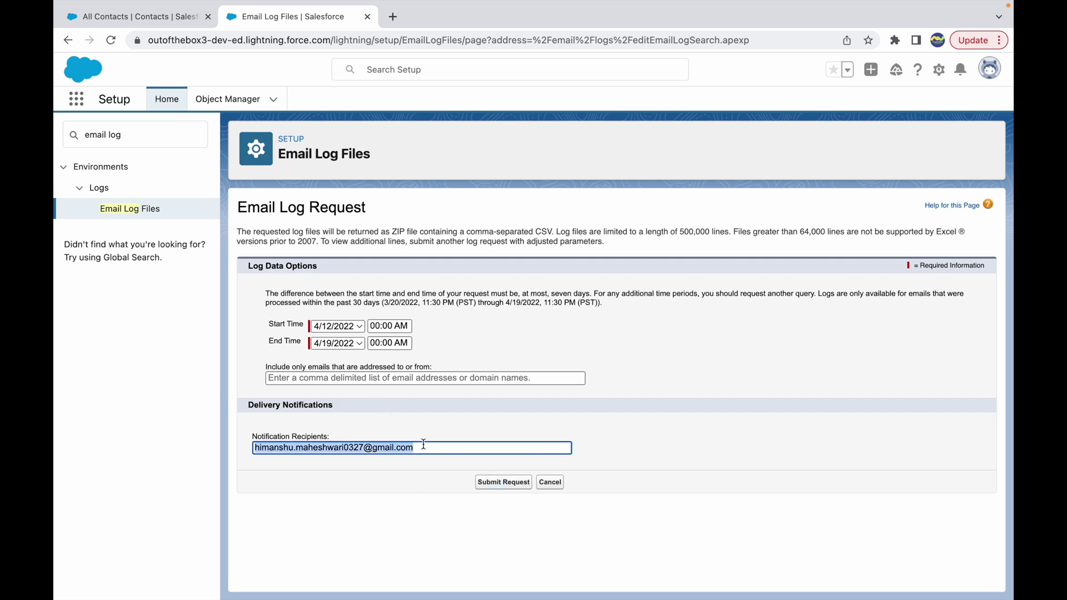
{"action": "type", "text": "salesforcemakessense"}
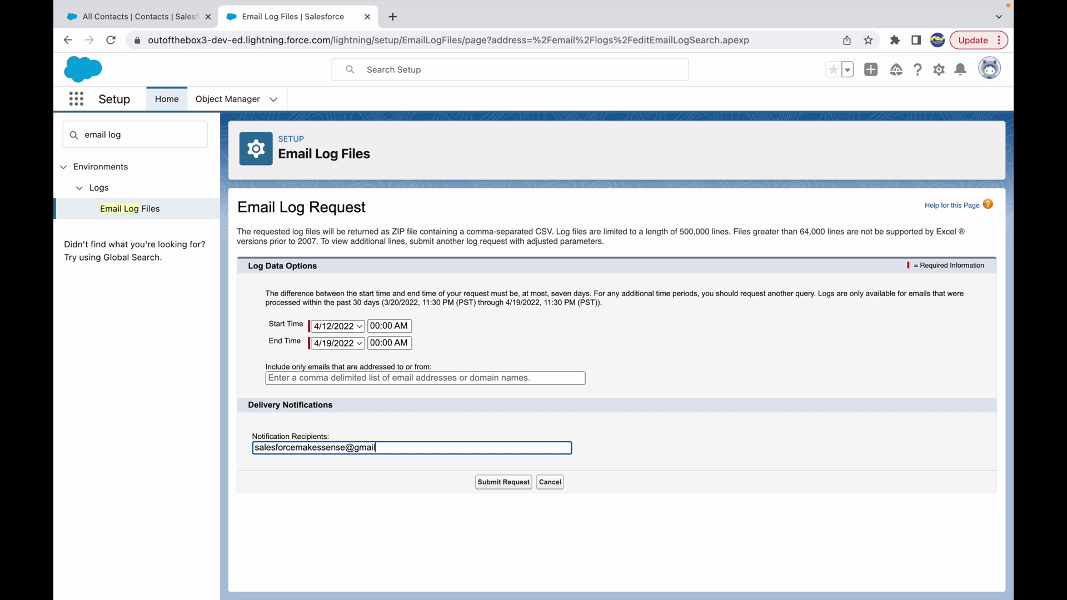
{"action": "left_click", "coordinate": [514, 485]}
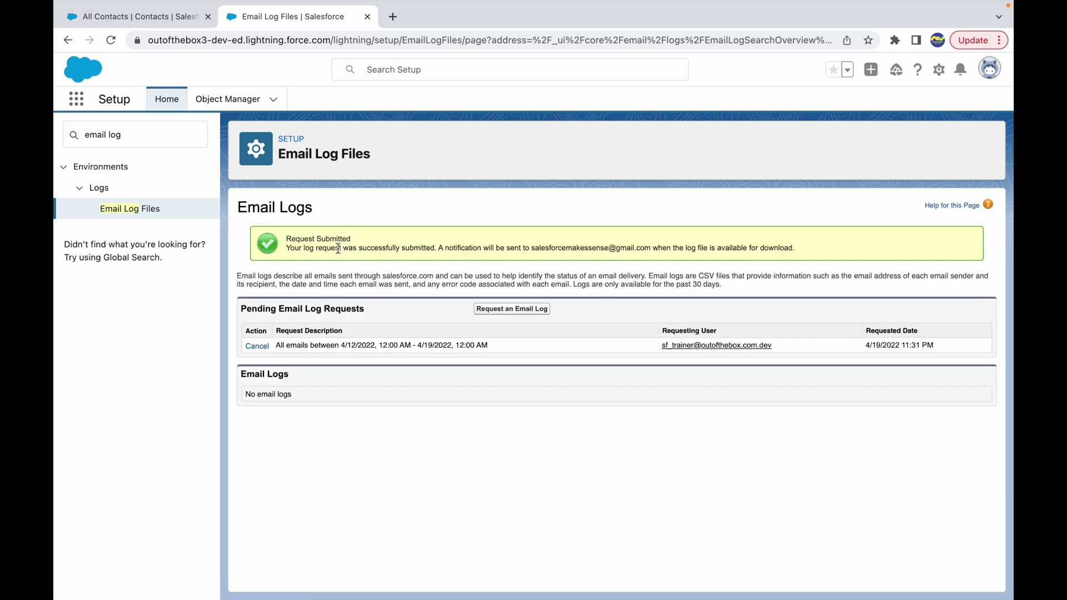
Step: Review the Request Submitted confirmation and the notification address it names
{"action": "left_click_drag", "start_coordinate": [338, 248], "coordinate": [426, 248]}
{"action": "left_click_drag", "start_coordinate": [527, 249], "coordinate": [619, 249]}
{"action": "left_click", "coordinate": [667, 248]}
{"action": "left_click_drag", "start_coordinate": [516, 248], "coordinate": [619, 248]}
{"action": "left_click", "coordinate": [640, 250]}
Step: Check the Pending Email Log Requests table for the 4/12–4/19/2022 request, then reload the page
{"action": "left_click_drag", "start_coordinate": [252, 309], "coordinate": [388, 310]}
{"action": "left_click", "coordinate": [388, 311]}
{"action": "left_click_drag", "start_coordinate": [726, 334], "coordinate": [662, 332]}
{"action": "left_click_drag", "start_coordinate": [930, 332], "coordinate": [845, 330]}
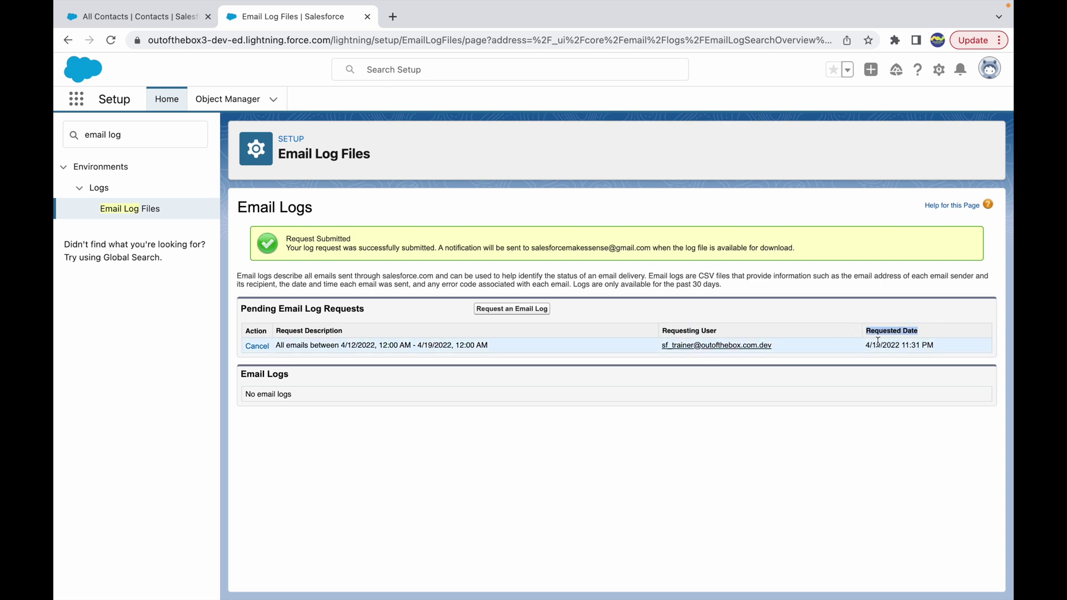
{"action": "left_click", "coordinate": [488, 441]}
{"action": "key", "text": "super+r"}
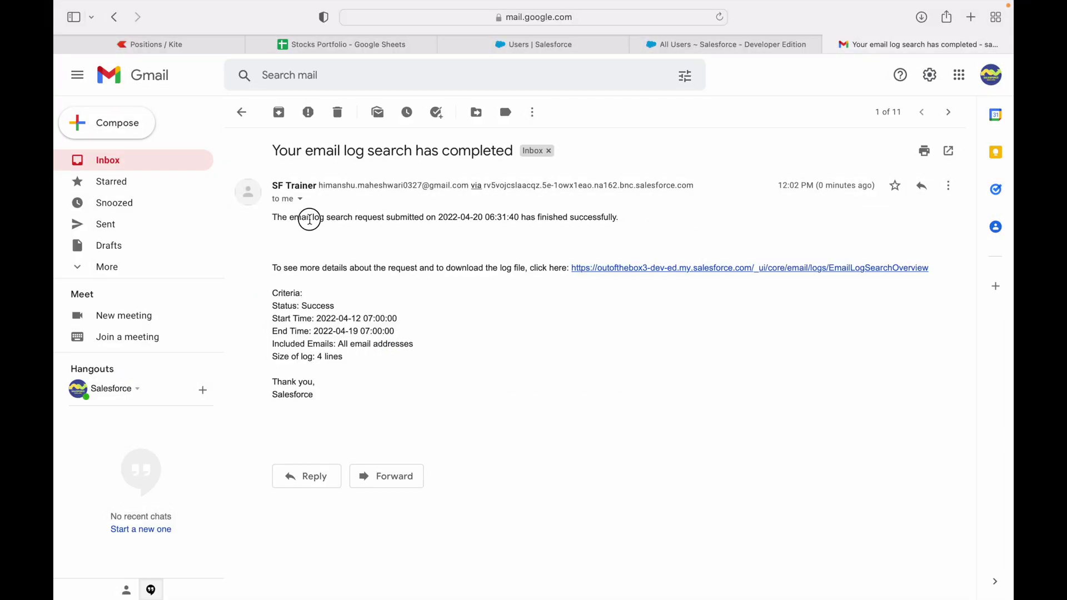
Step: Read the 'Your email log search has completed' email, then return to Chrome's Email Log Files page
{"action": "left_click_drag", "start_coordinate": [310, 219], "coordinate": [383, 219]}
{"action": "left_click_drag", "start_coordinate": [272, 217], "coordinate": [413, 220]}
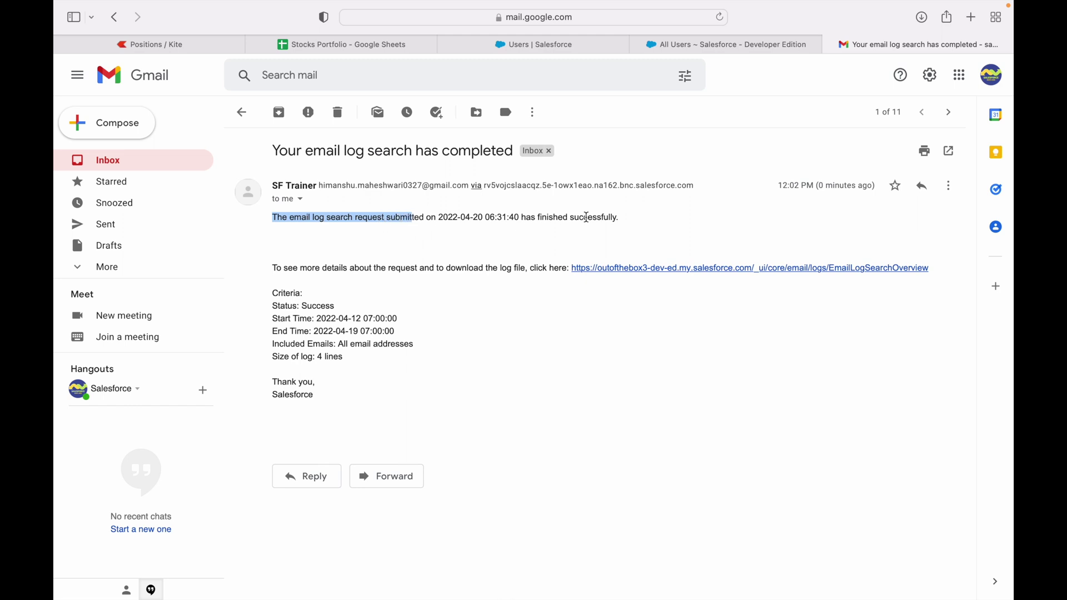
{"action": "left_click_drag", "start_coordinate": [587, 218], "coordinate": [615, 218]}
{"action": "left_click", "coordinate": [646, 233]}
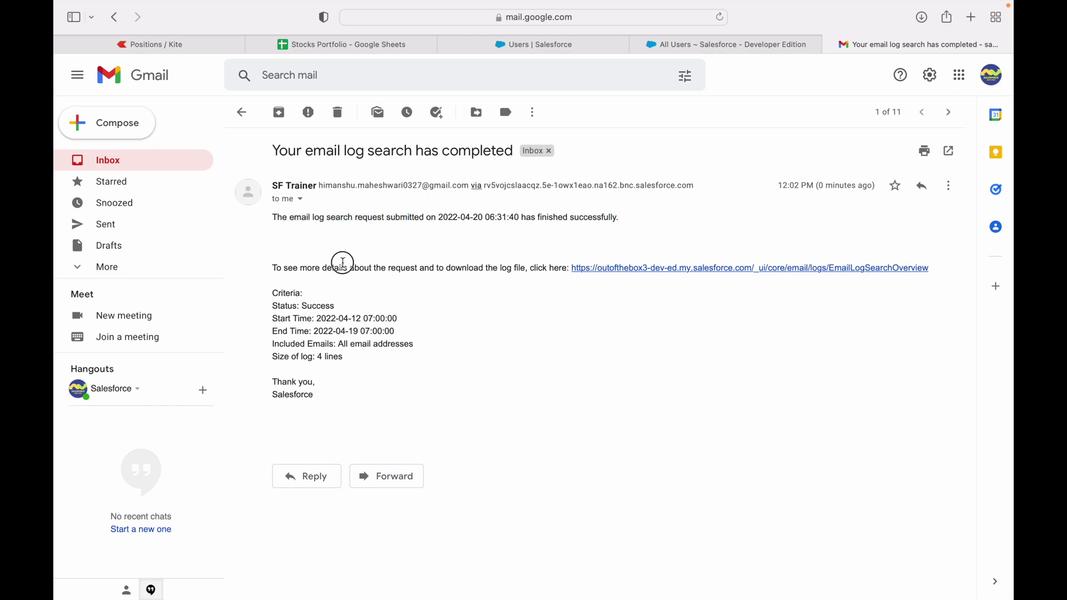
{"action": "left_click_drag", "start_coordinate": [343, 263], "coordinate": [526, 266]}
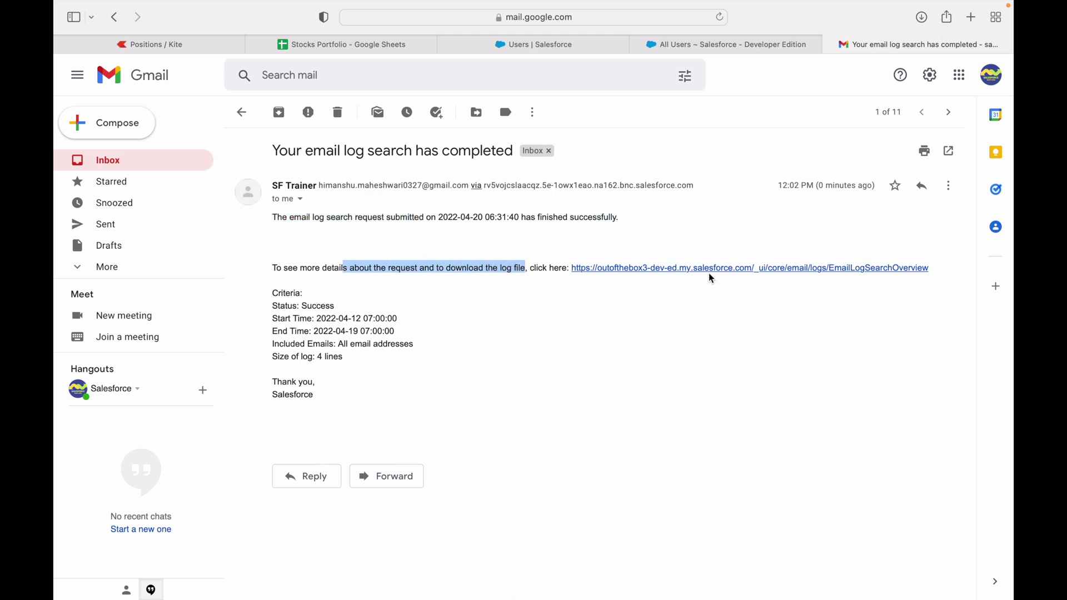
{"action": "left_click", "coordinate": [393, 251]}
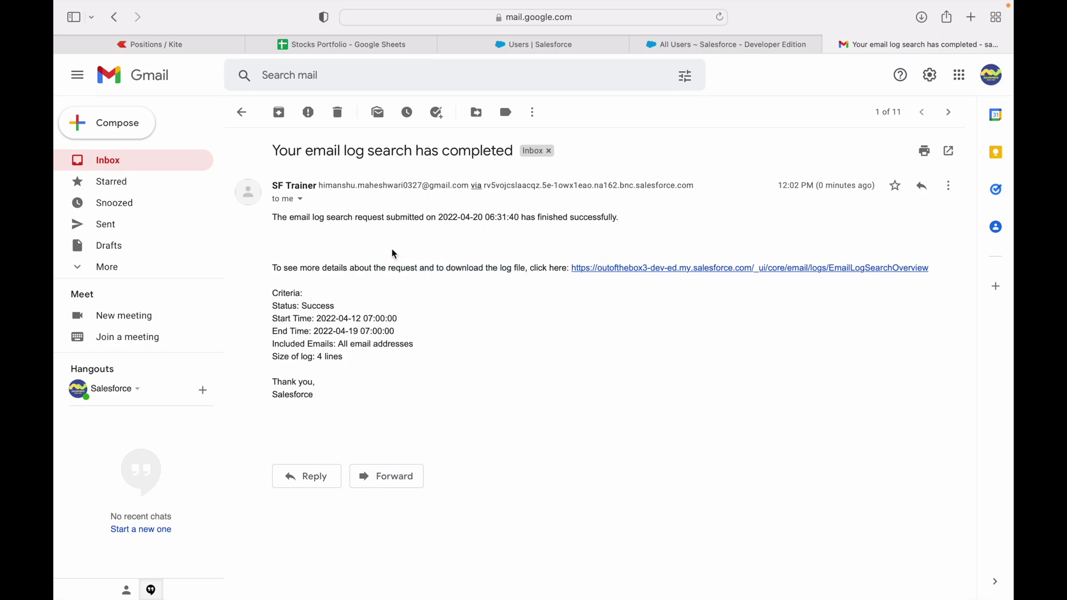
{"action": "key", "text": "ctrl+Up"}
{"action": "left_click", "coordinate": [497, 48]}
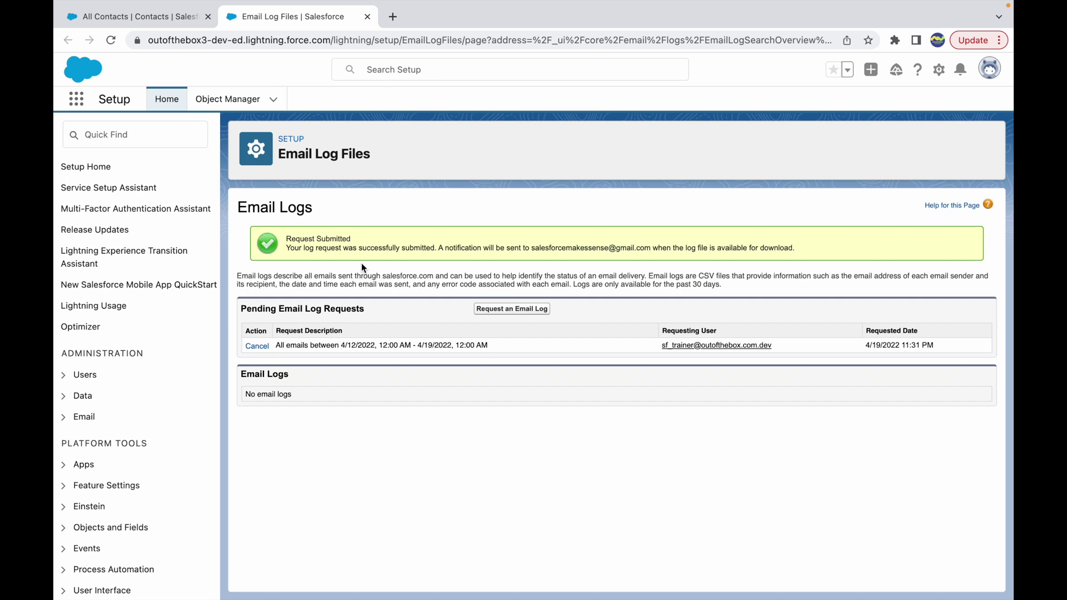
Step: Reload Email Log Files, confirm the 693-byte, 4-record log, and download it
{"action": "key", "text": "super+r"}
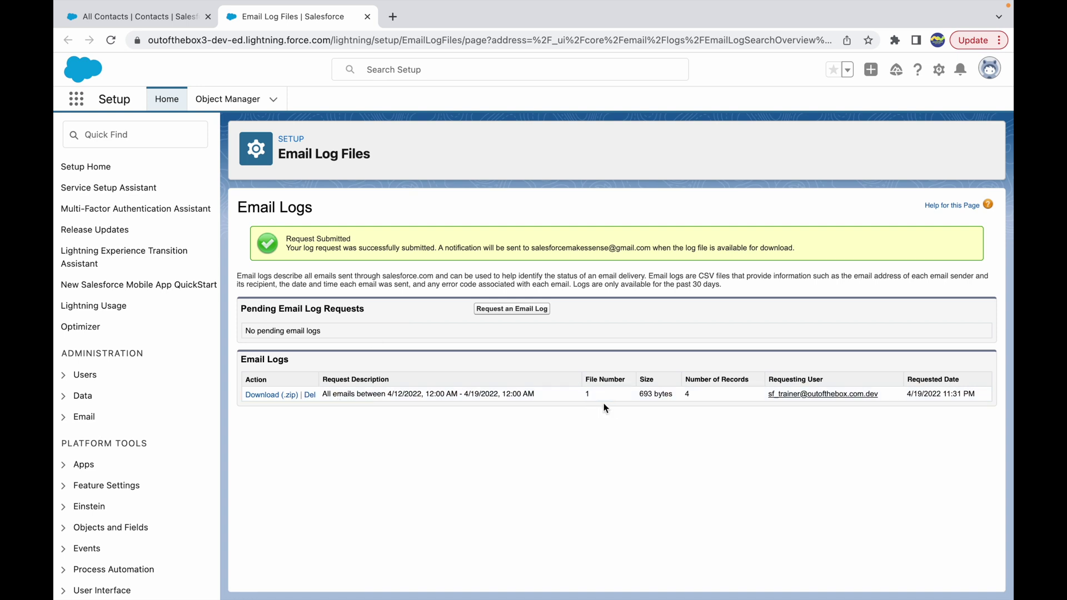
{"action": "left_click_drag", "start_coordinate": [673, 394], "coordinate": [640, 398]}
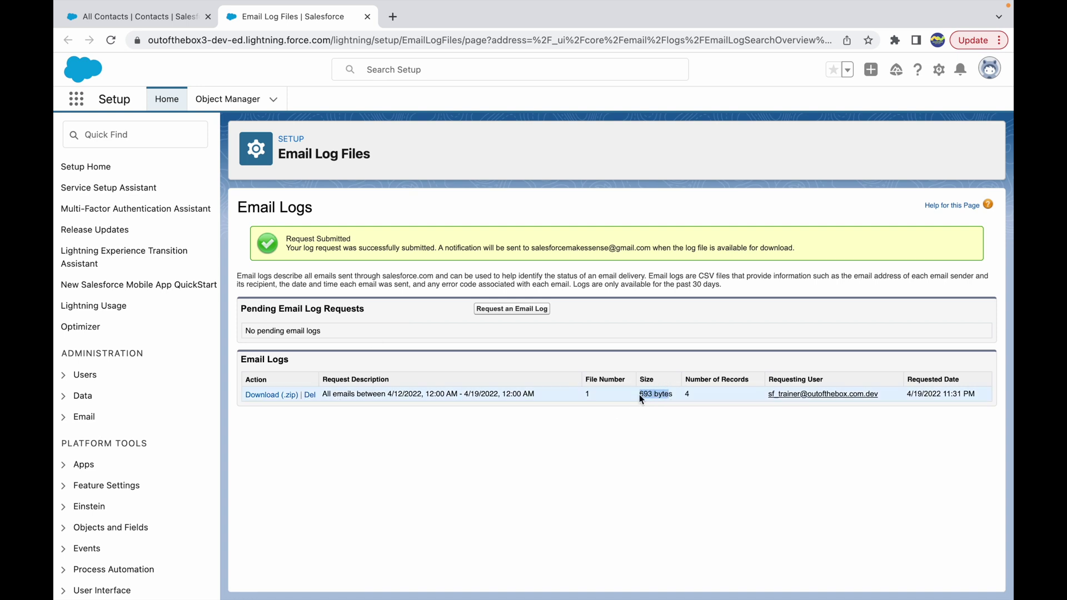
{"action": "left_click", "coordinate": [704, 394]}
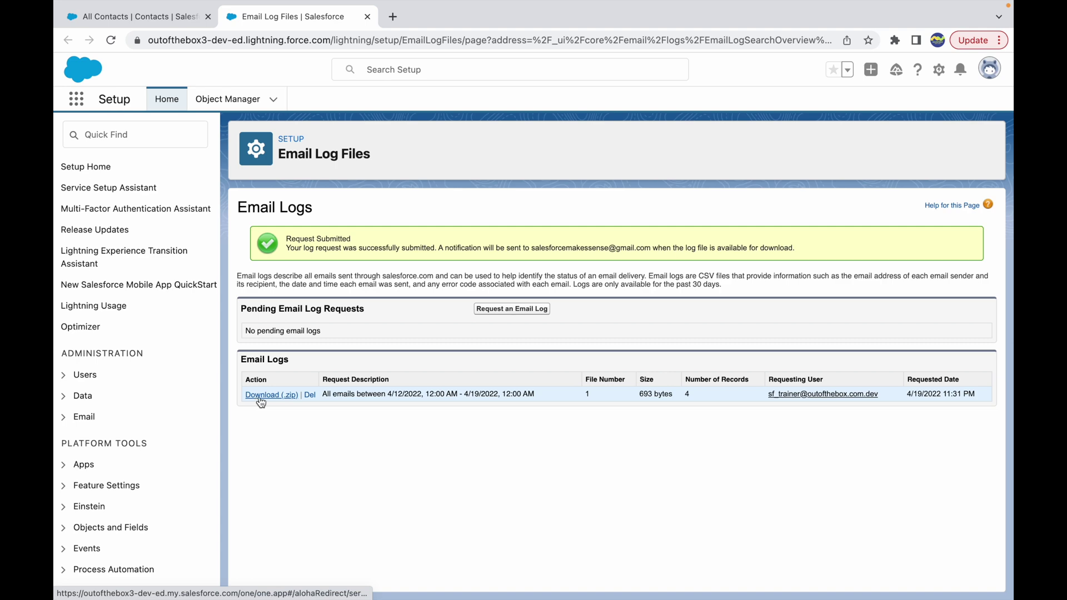
{"action": "left_click", "coordinate": [286, 396]}
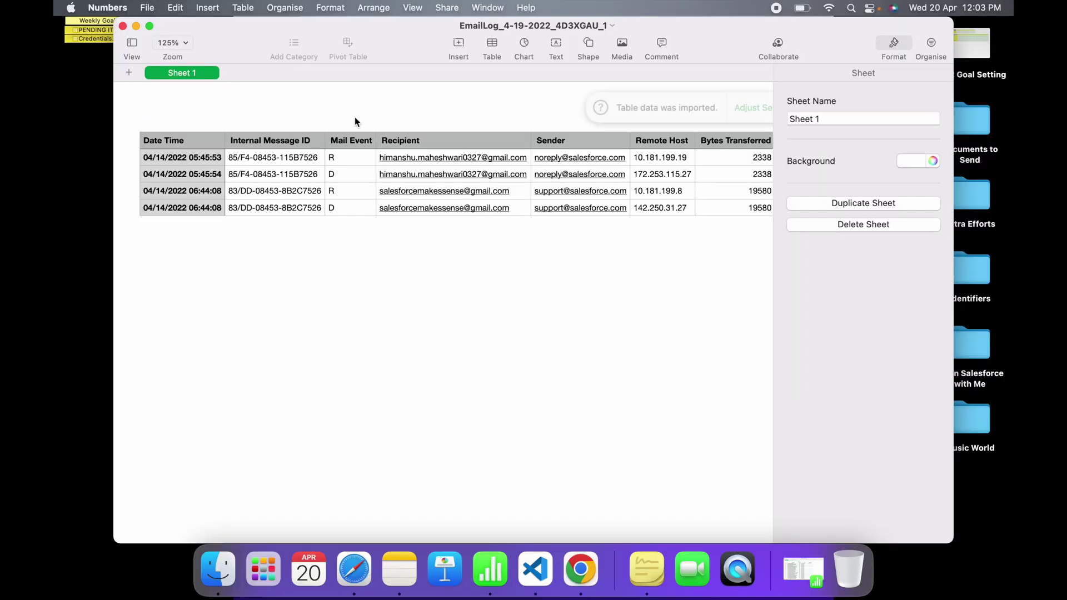
Step: Show the email log full screen and inspect the Recipient, Sender, Remote Host and Message ID Header columns
{"action": "left_click", "coordinate": [149, 25]}
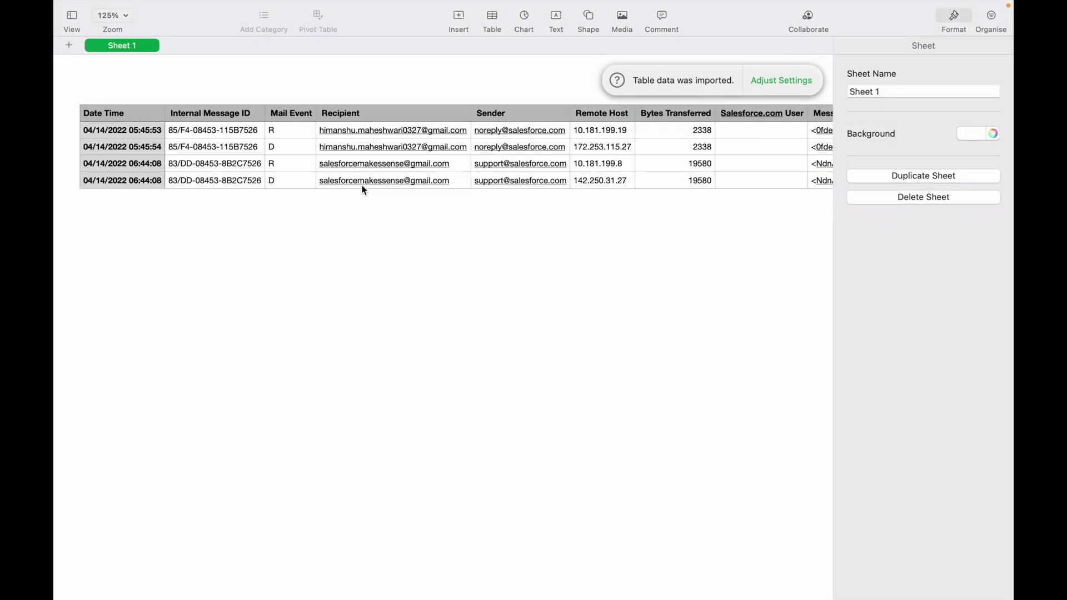
{"action": "left_click", "coordinate": [281, 126]}
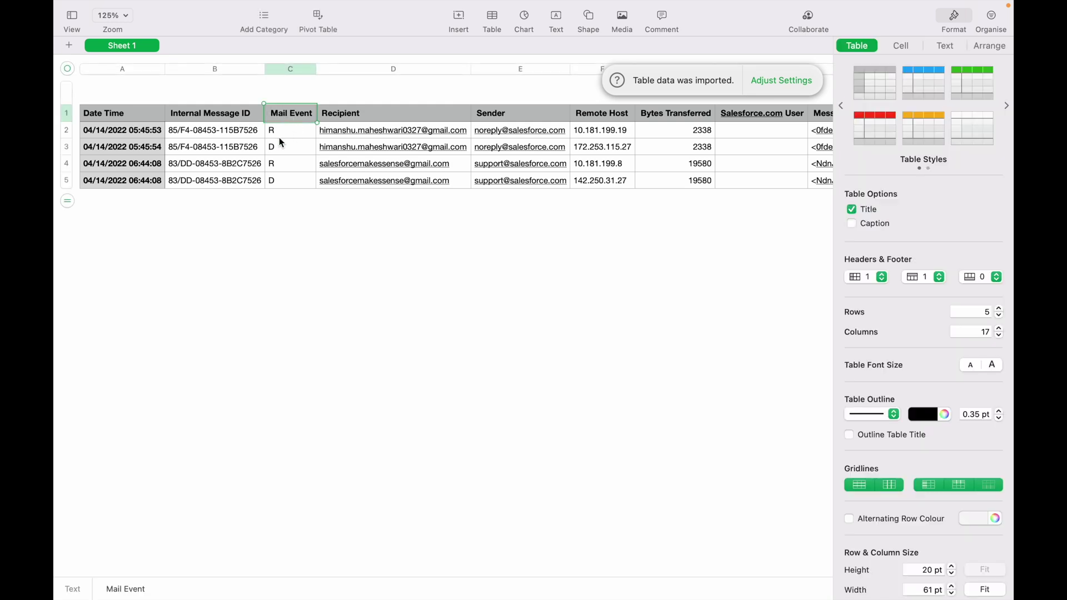
{"action": "left_click", "coordinate": [529, 116]}
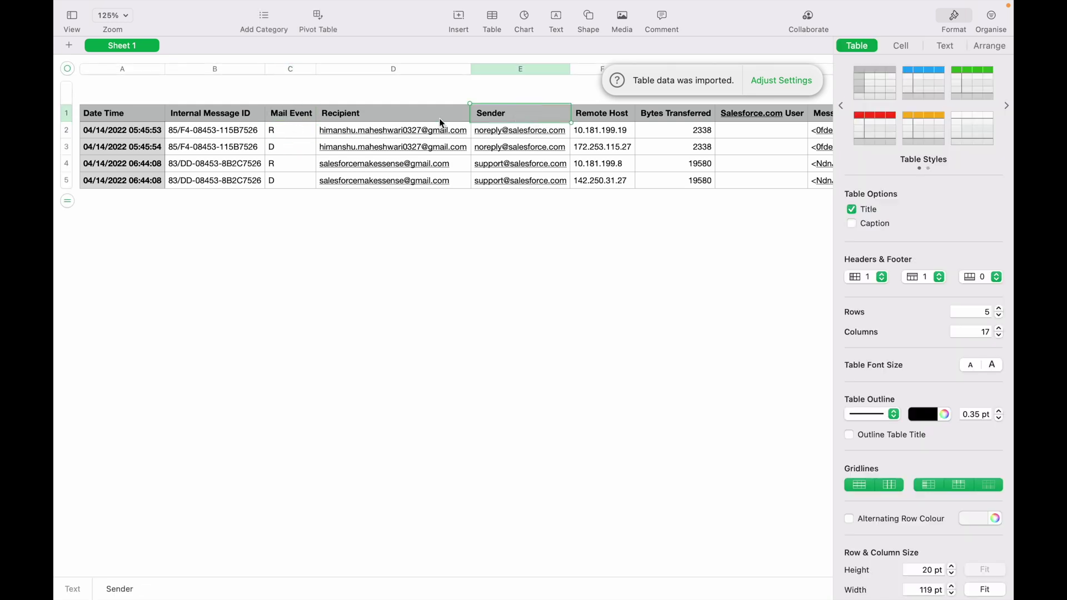
{"action": "left_click", "coordinate": [396, 116]}
{"action": "left_click", "coordinate": [508, 111]}
{"action": "left_click", "coordinate": [614, 115]}
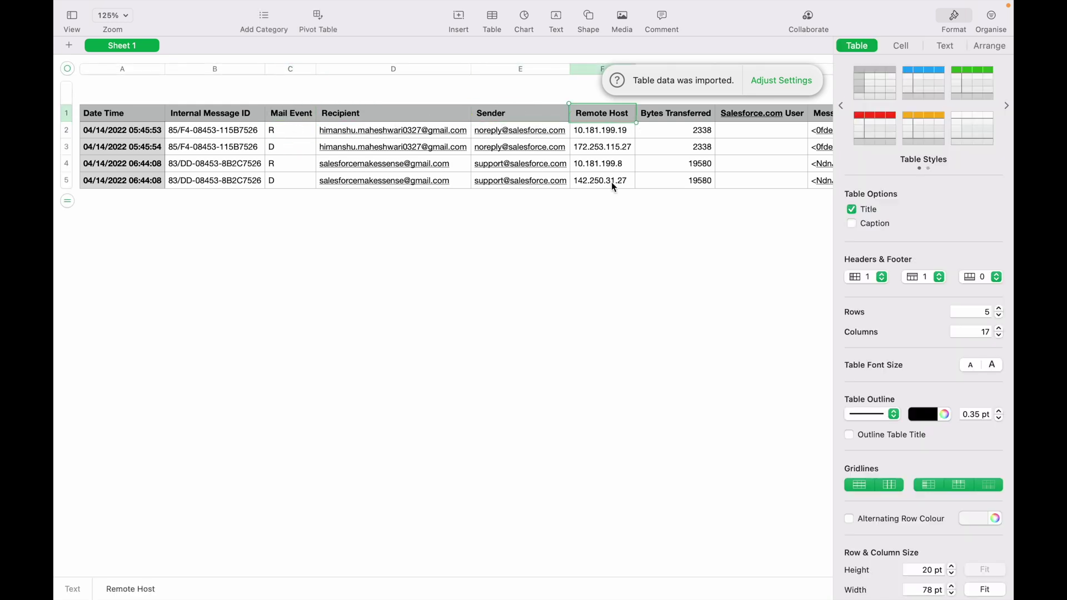
{"action": "scroll", "coordinate": [611, 181], "scroll_direction": "right", "scroll_amount": 10}
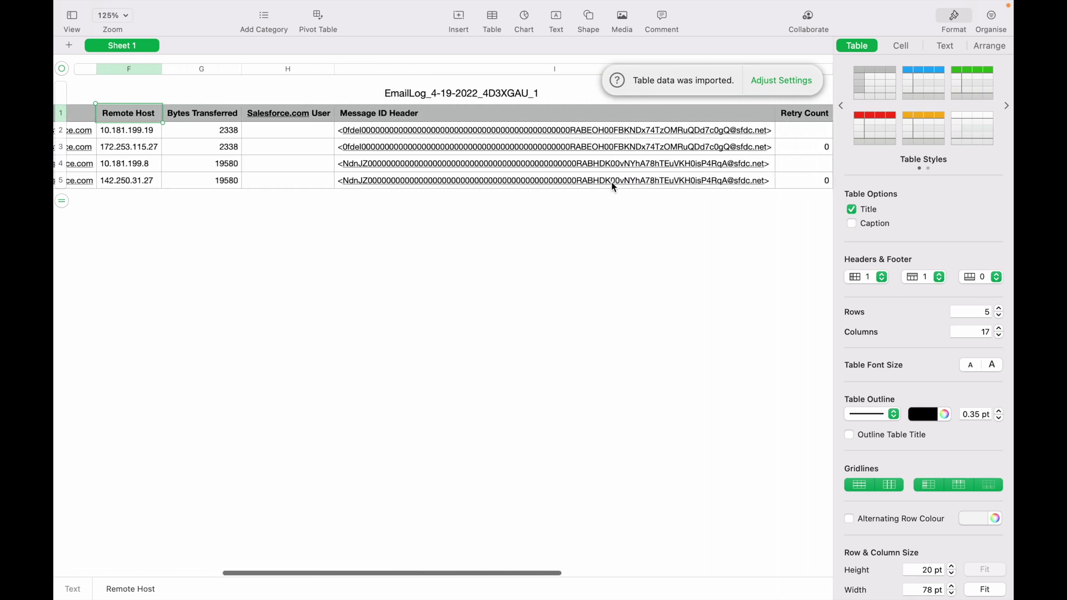
{"action": "left_click", "coordinate": [330, 116]}
{"action": "left_click", "coordinate": [422, 112]}
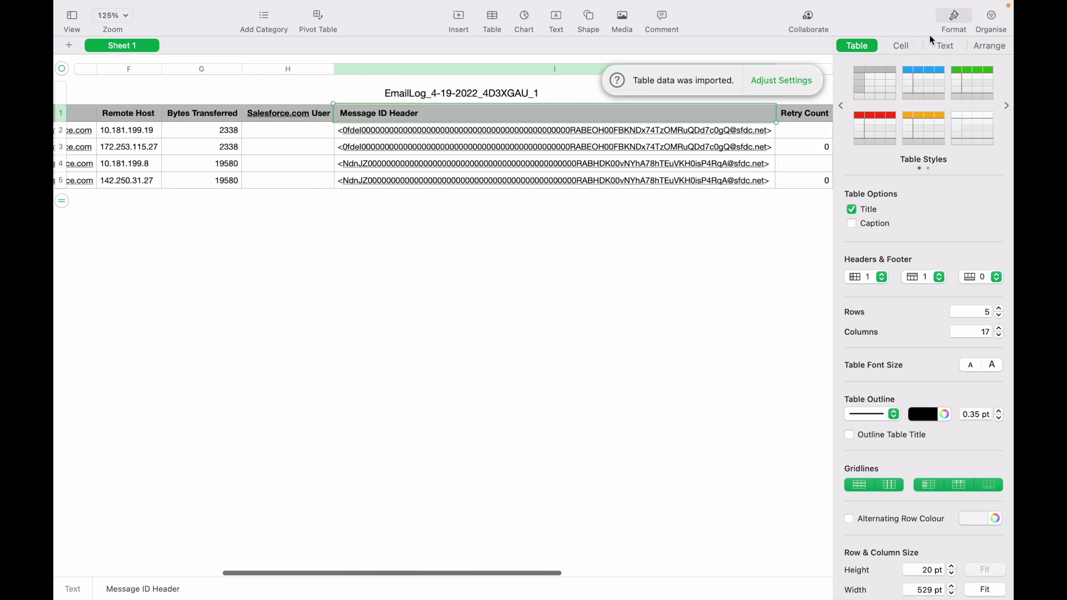
Step: Hide the Format sidebar and scroll across all columns through TLS_Verified and TLS_Cipher
{"action": "left_click", "coordinate": [954, 20]}
{"action": "scroll", "coordinate": [741, 168], "scroll_direction": "right", "scroll_amount": 6}
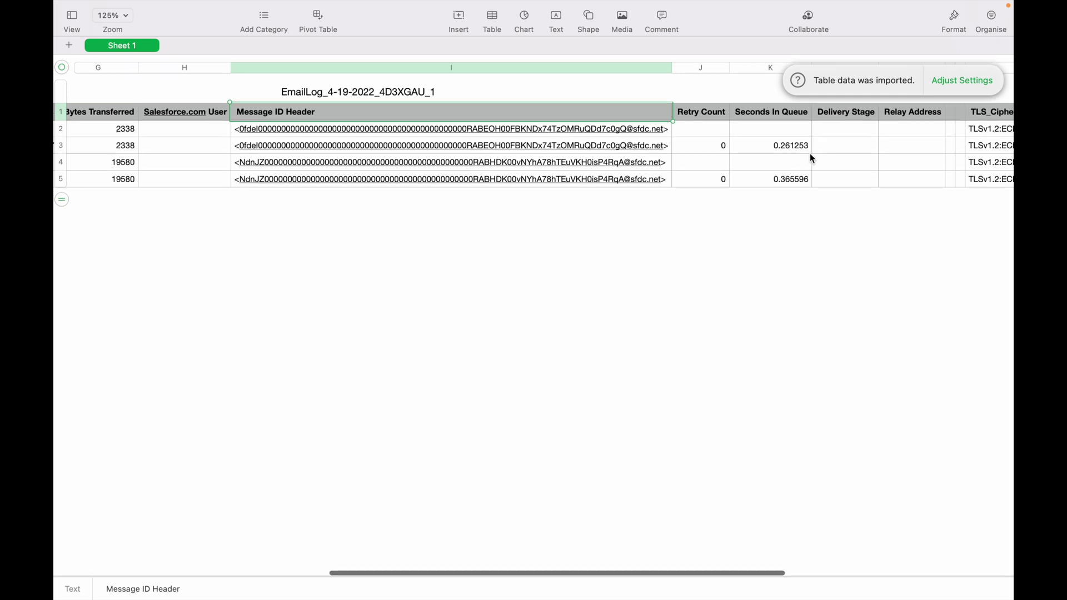
{"action": "scroll", "coordinate": [809, 153], "scroll_direction": "right", "scroll_amount": 8}
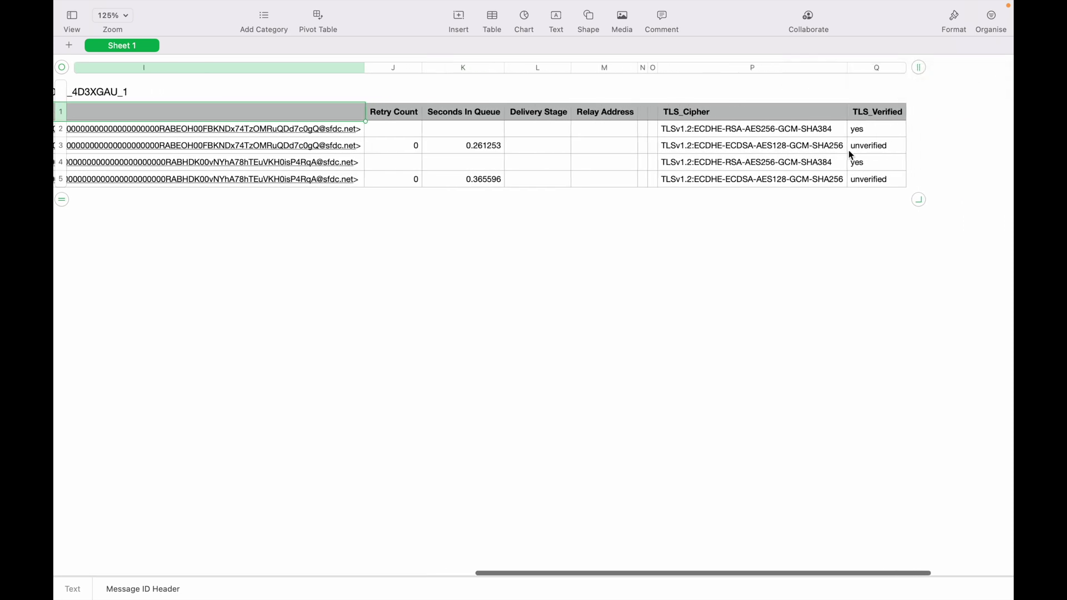
{"action": "left_click", "coordinate": [858, 118]}
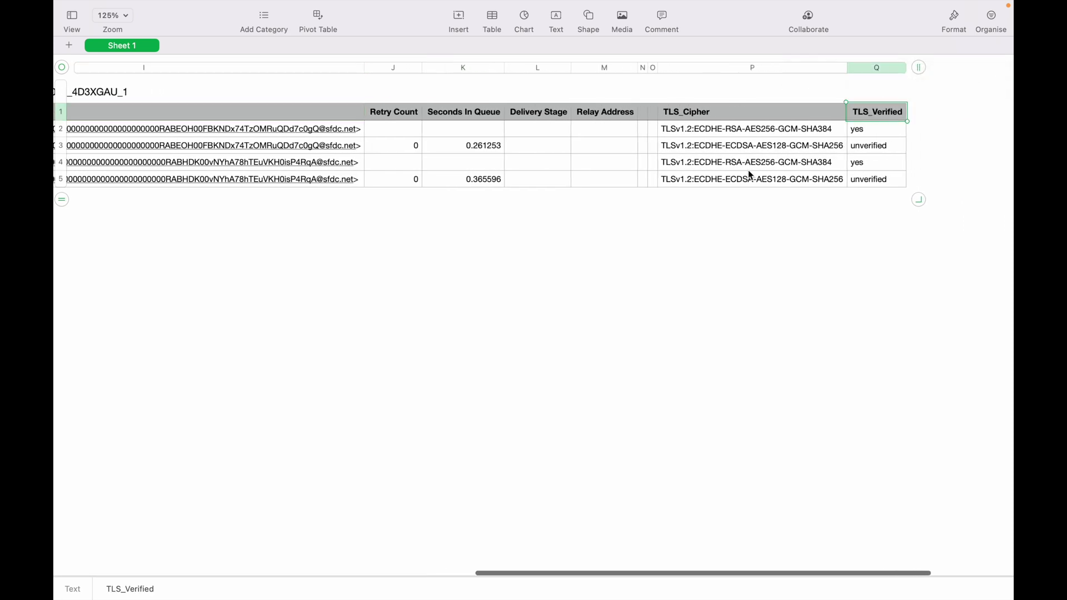
{"action": "left_click", "coordinate": [723, 120]}
{"action": "scroll", "coordinate": [593, 165], "scroll_direction": "left", "scroll_amount": 5}
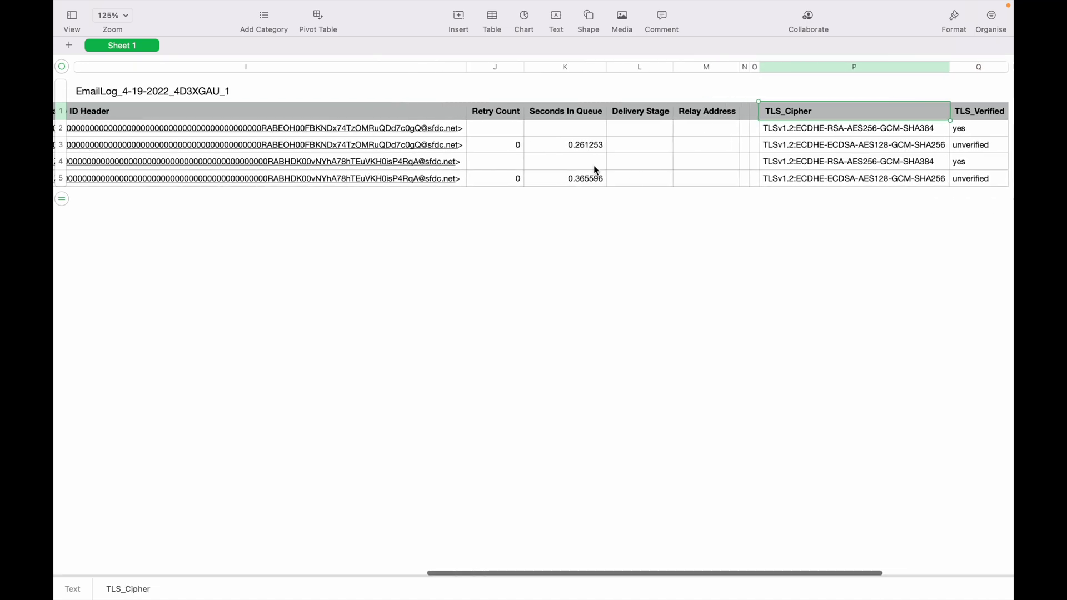
{"action": "scroll", "coordinate": [629, 148], "scroll_direction": "left", "scroll_amount": 2}
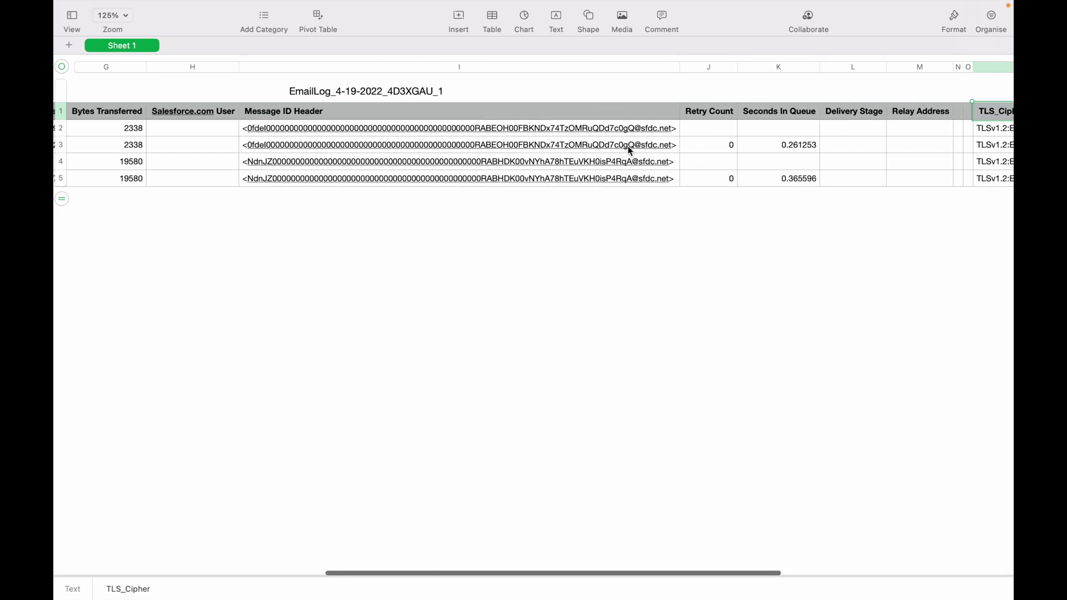
{"action": "scroll", "coordinate": [628, 145], "scroll_direction": "left", "scroll_amount": 5}
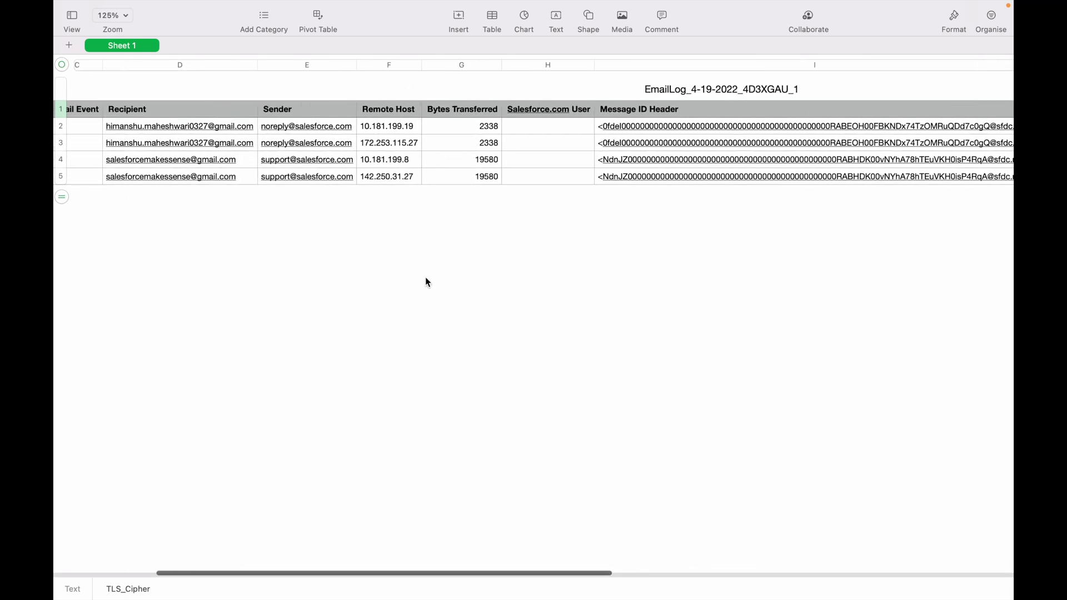
{"action": "scroll", "coordinate": [289, 183], "scroll_direction": "left", "scroll_amount": 3}
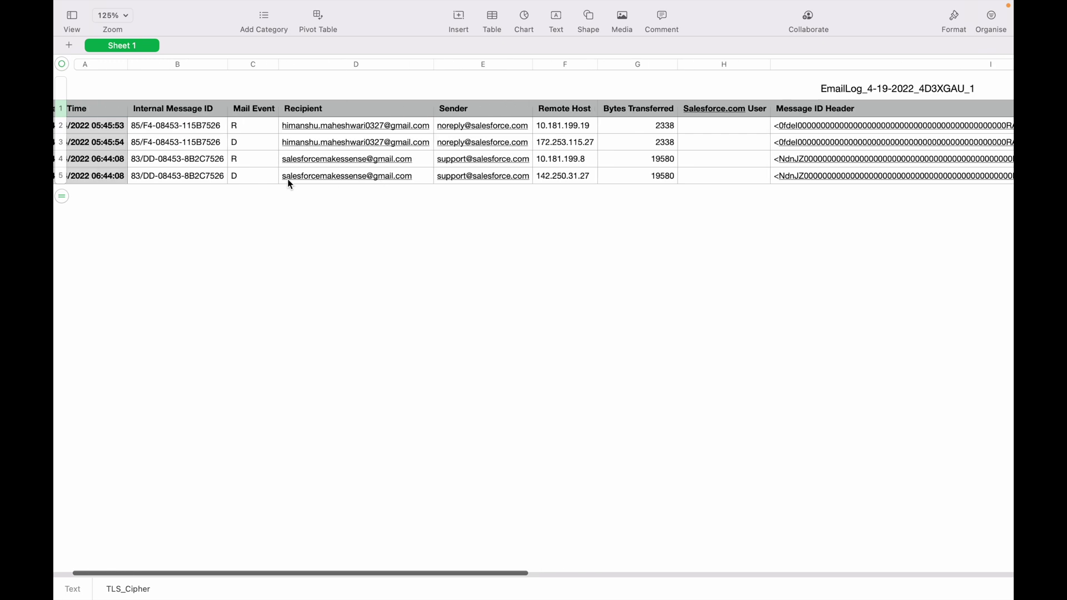
{"action": "scroll", "coordinate": [289, 184], "scroll_direction": "left", "scroll_amount": 2}
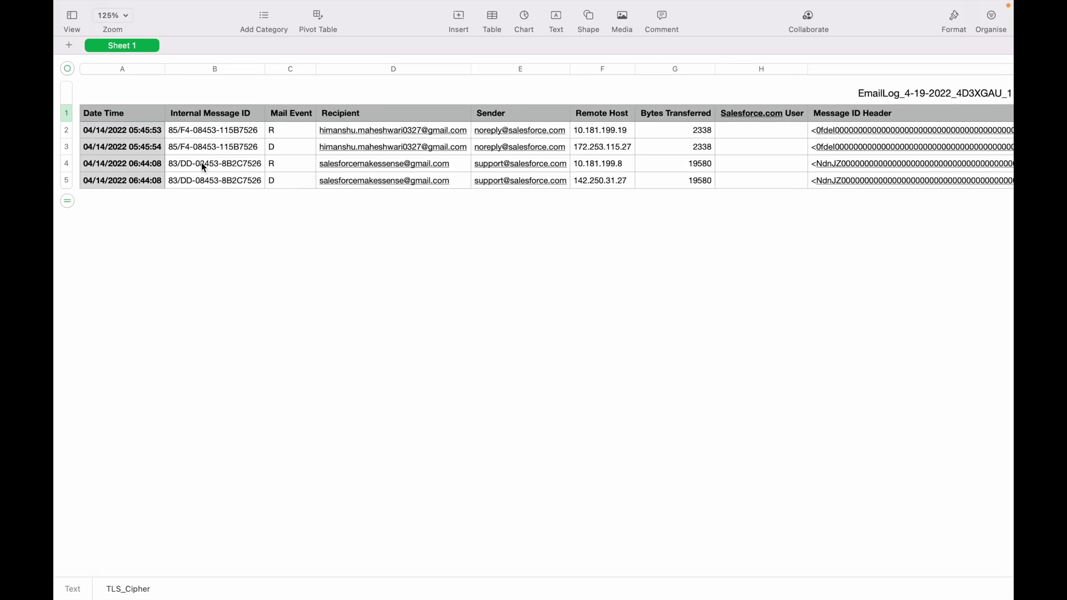
{"action": "scroll", "coordinate": [648, 166], "scroll_direction": "right", "scroll_amount": 10}
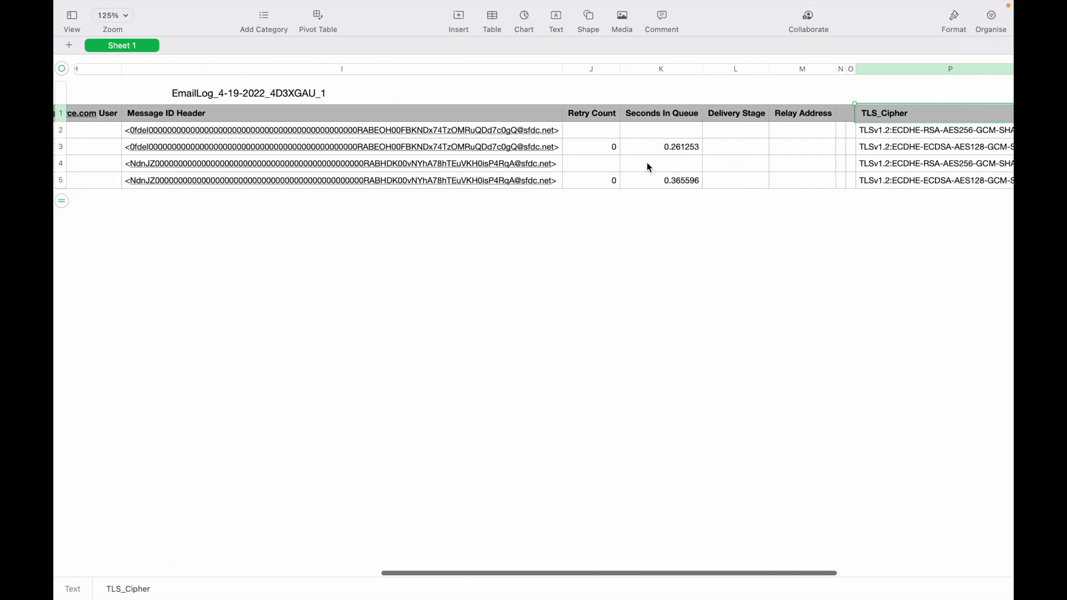
{"action": "scroll", "coordinate": [648, 166], "scroll_direction": "left", "scroll_amount": 10}
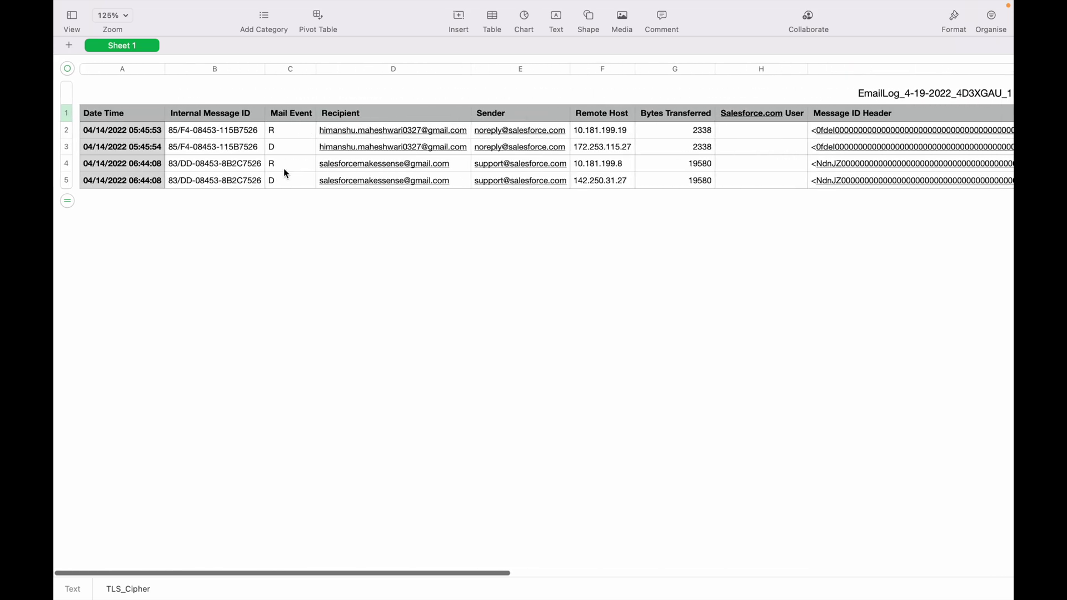